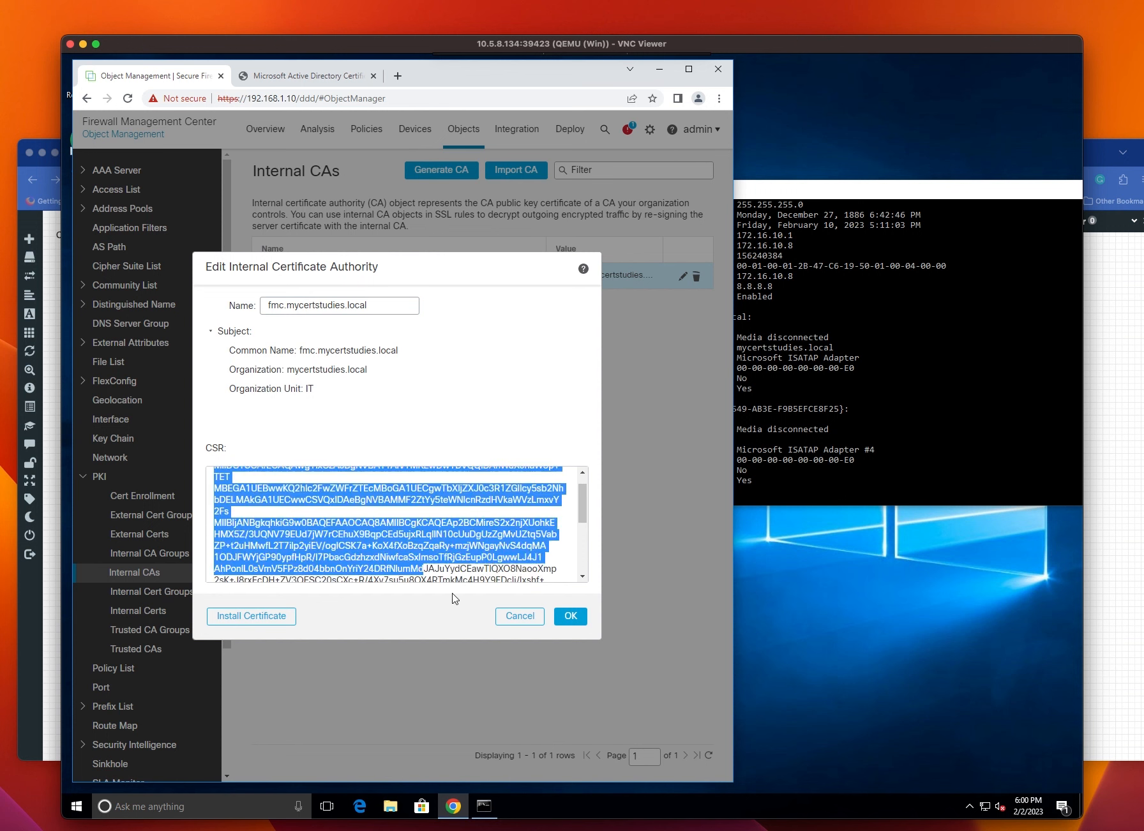
# Copy the full CSR of the fmc.mycertstudies.local internal CA and paste it into the saved request on the Active Directory Certificate Services page.
pyautogui.rightClick(345, 505)
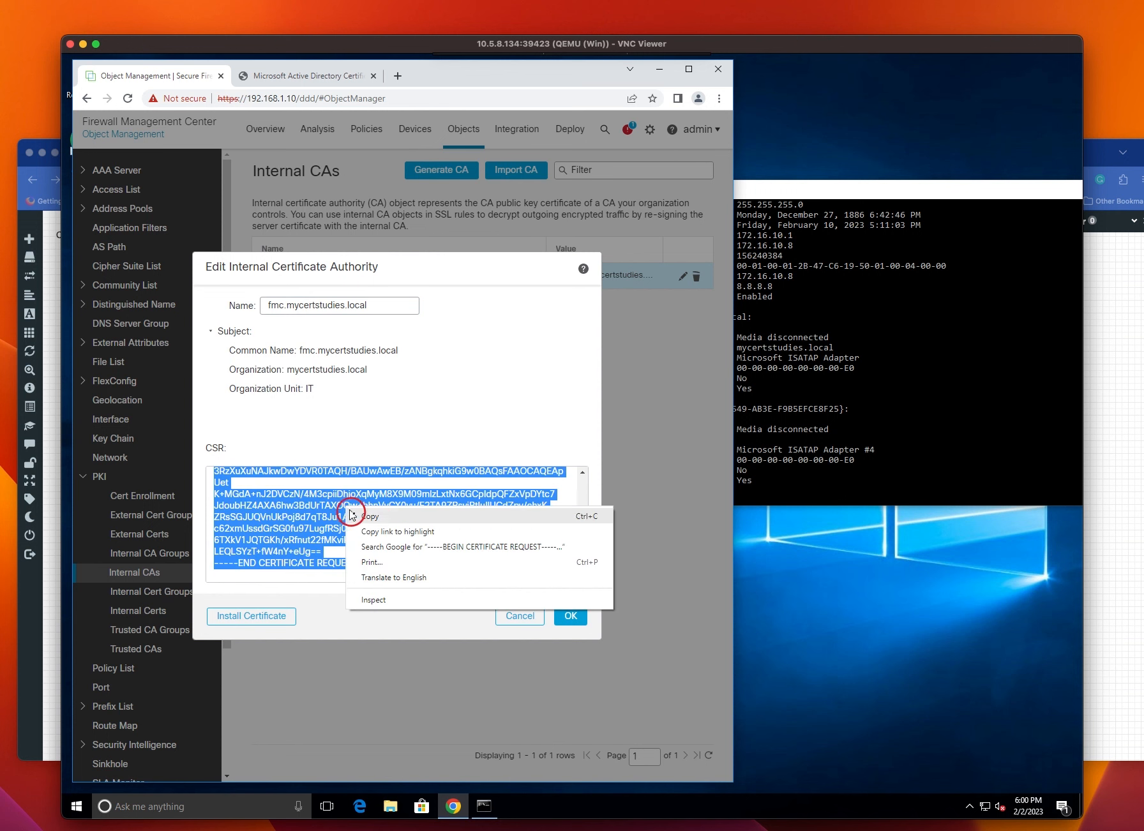
pyautogui.click(381, 518)
pyautogui.click(520, 616)
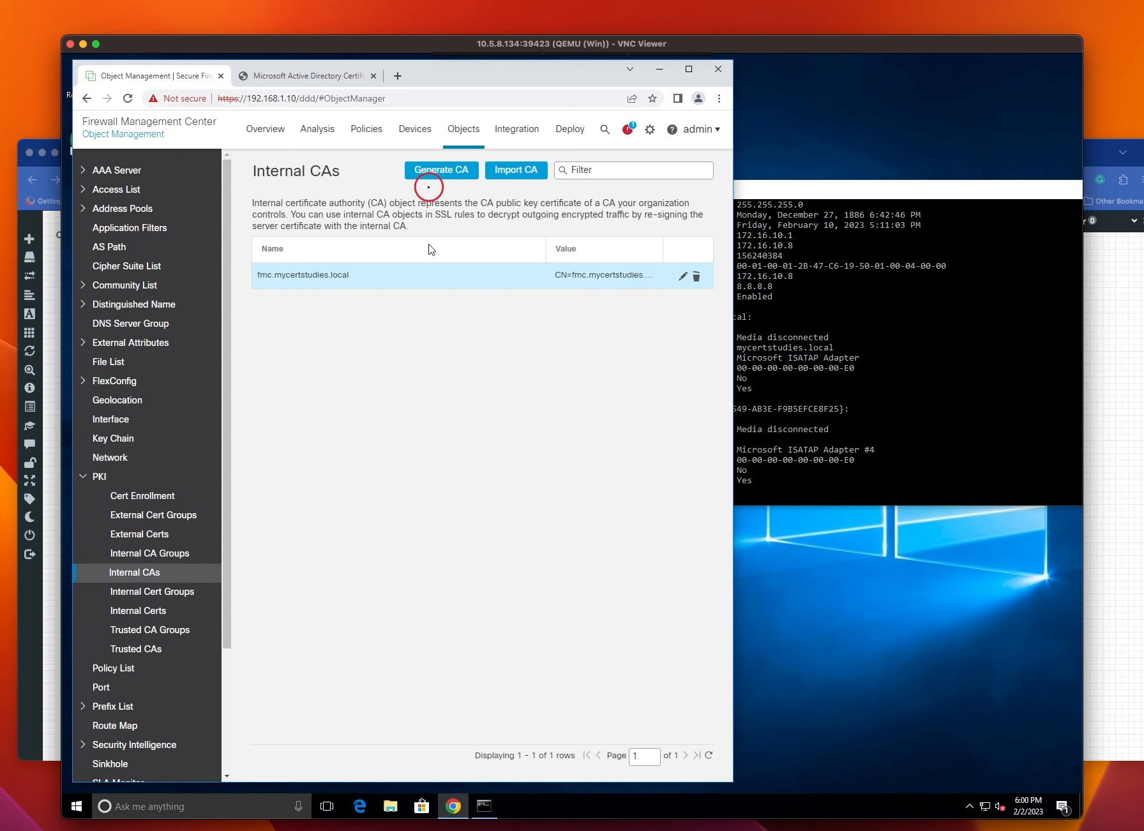
pyautogui.click(283, 74)
pyautogui.click(160, 235)
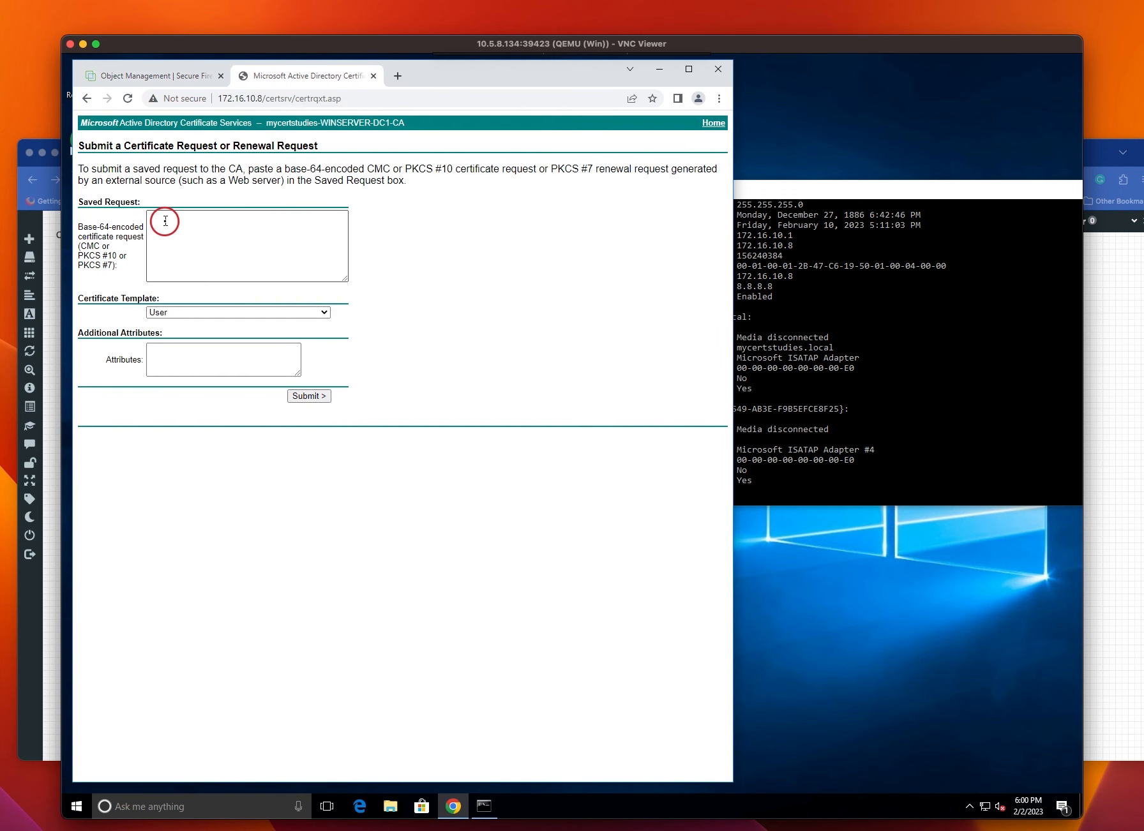
pyautogui.click(165, 221)
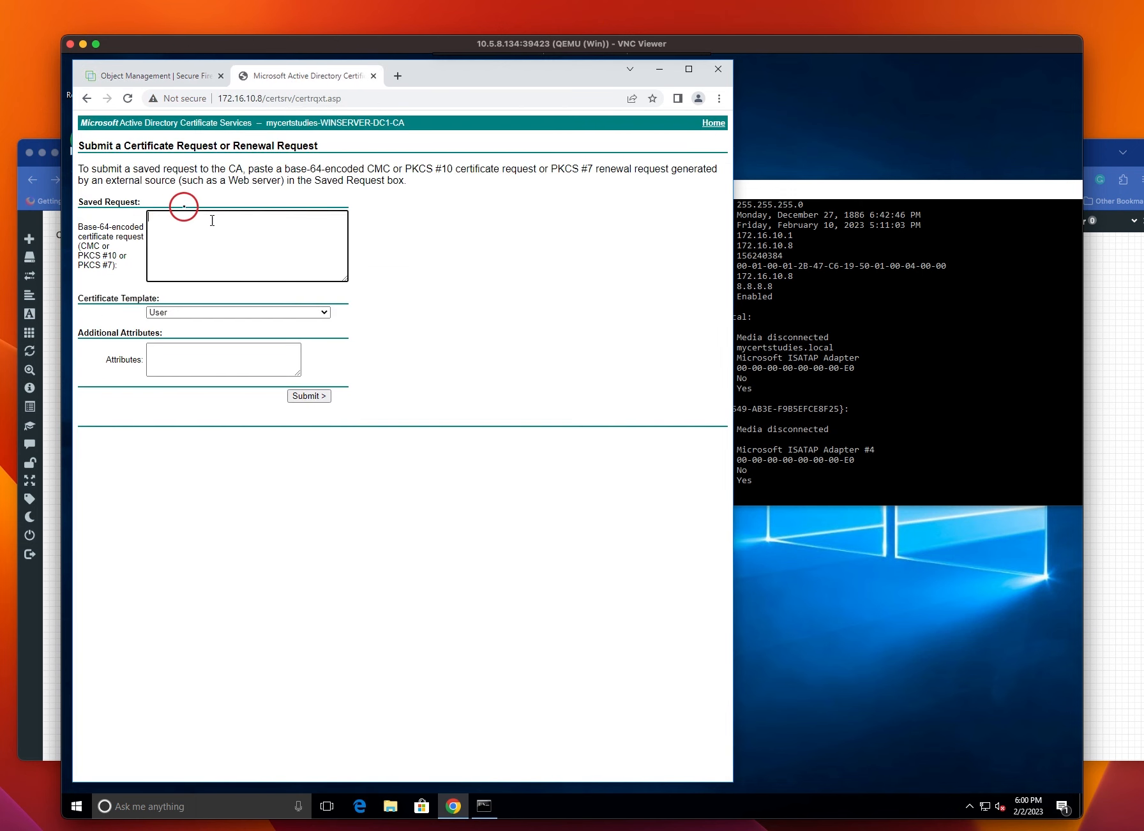
pyautogui.rightClick(169, 226)
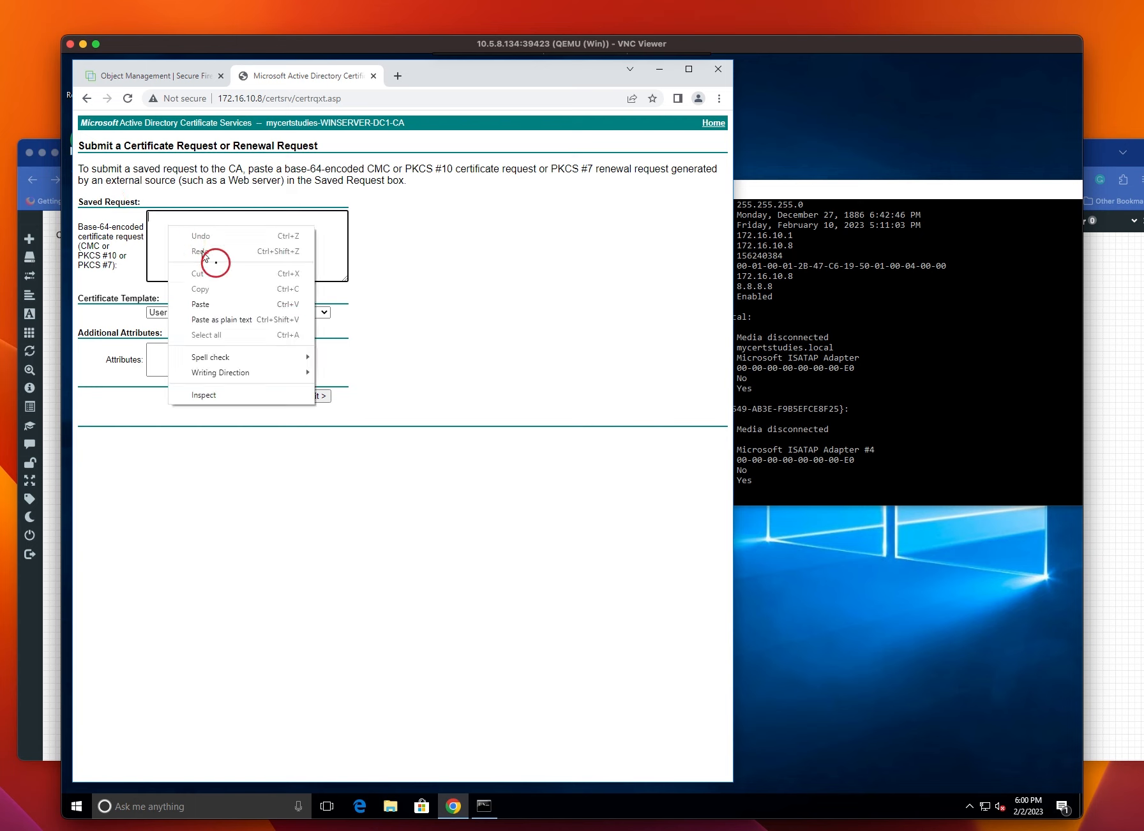
pyautogui.click(230, 299)
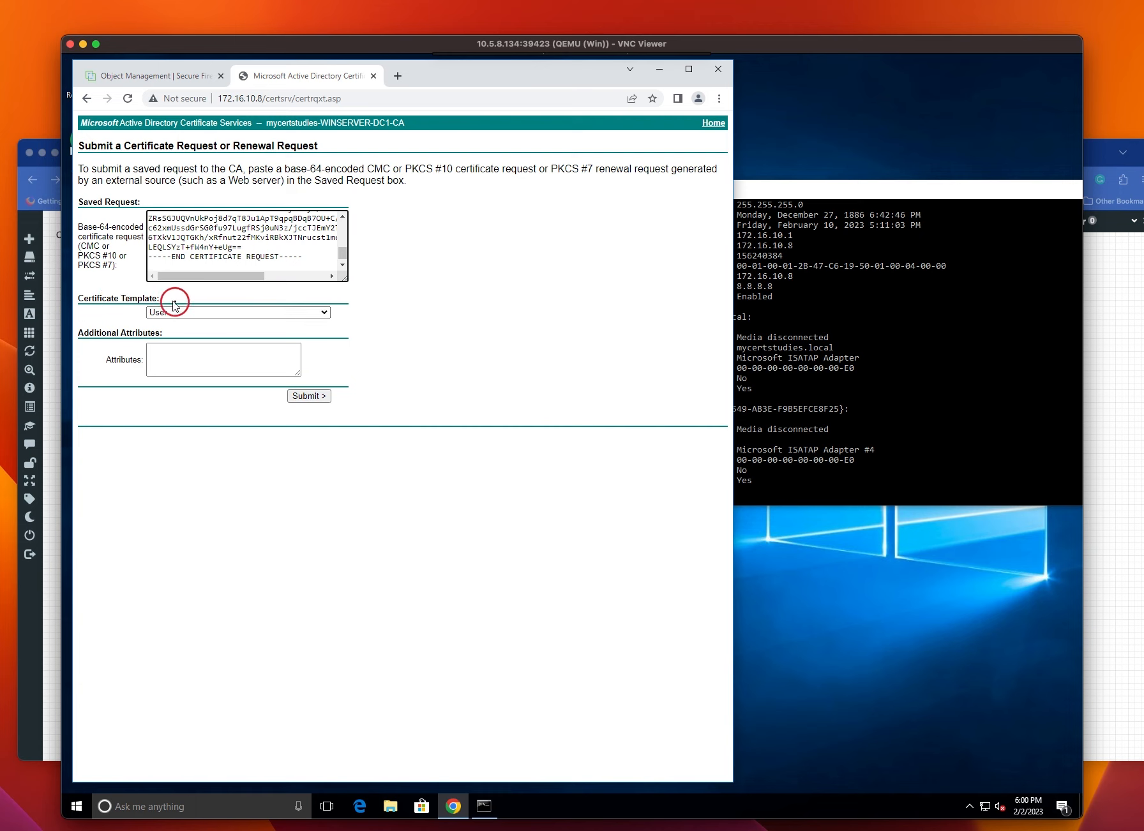
# Submit the request with the Subordinate Certification Authority template and download the issued certificate as Base 64 encoded.
pyautogui.click(325, 313)
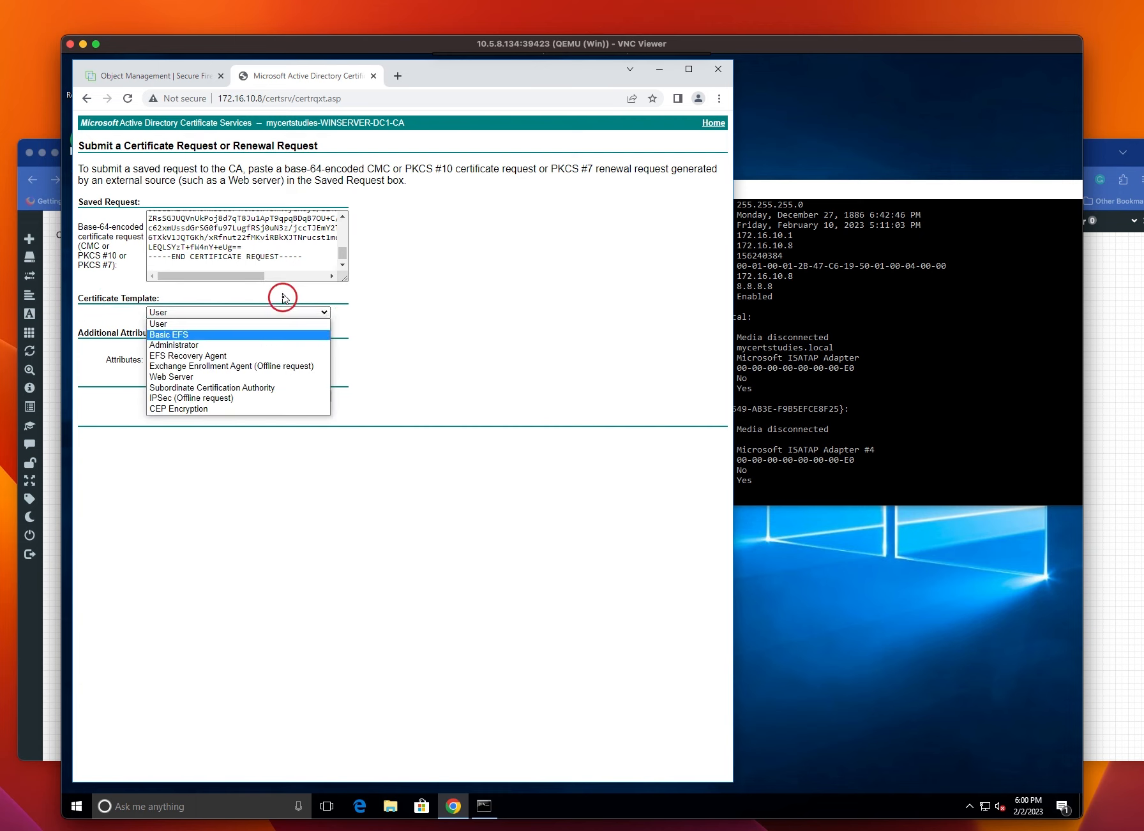
pyautogui.click(270, 388)
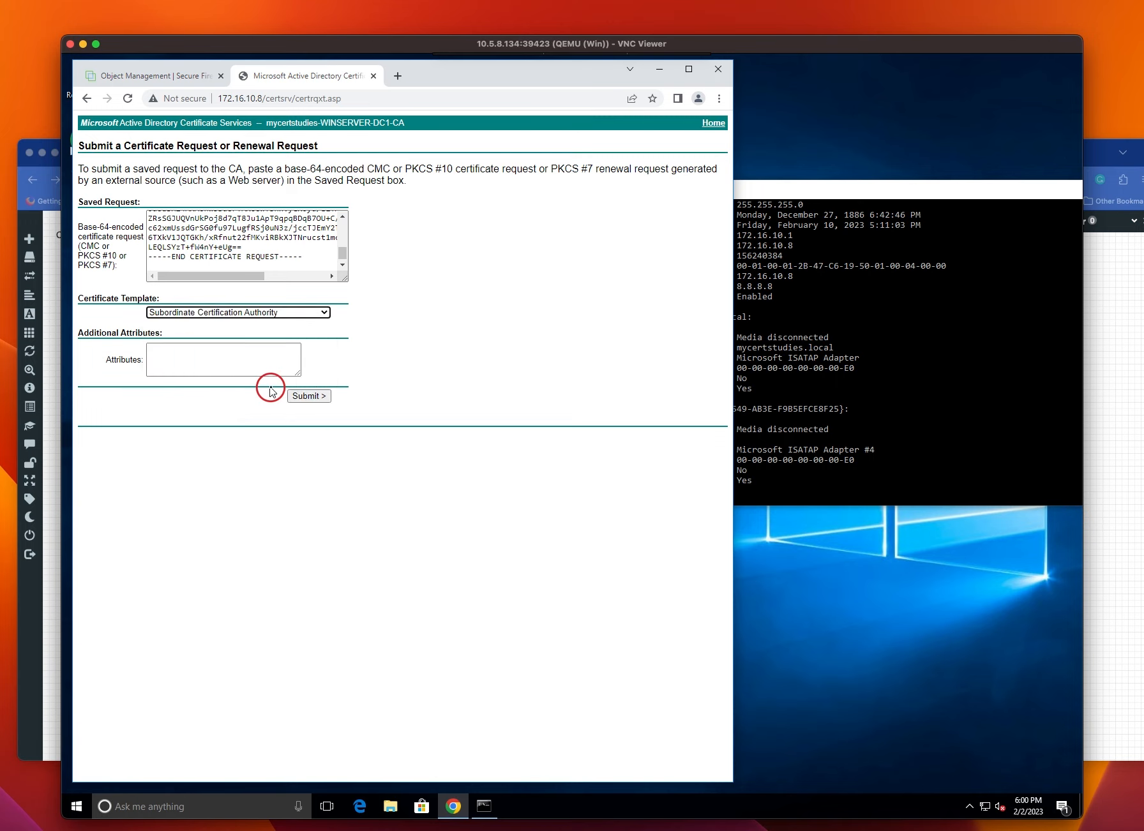
pyautogui.click(312, 396)
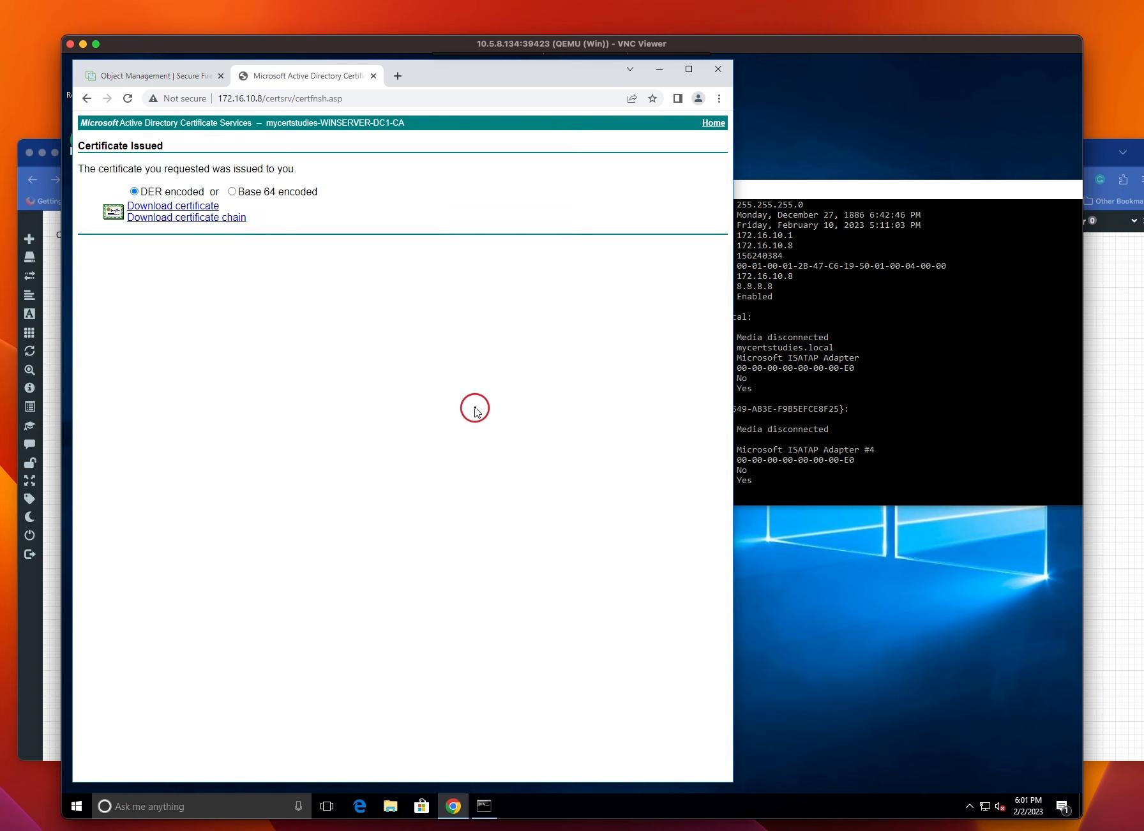
pyautogui.click(233, 192)
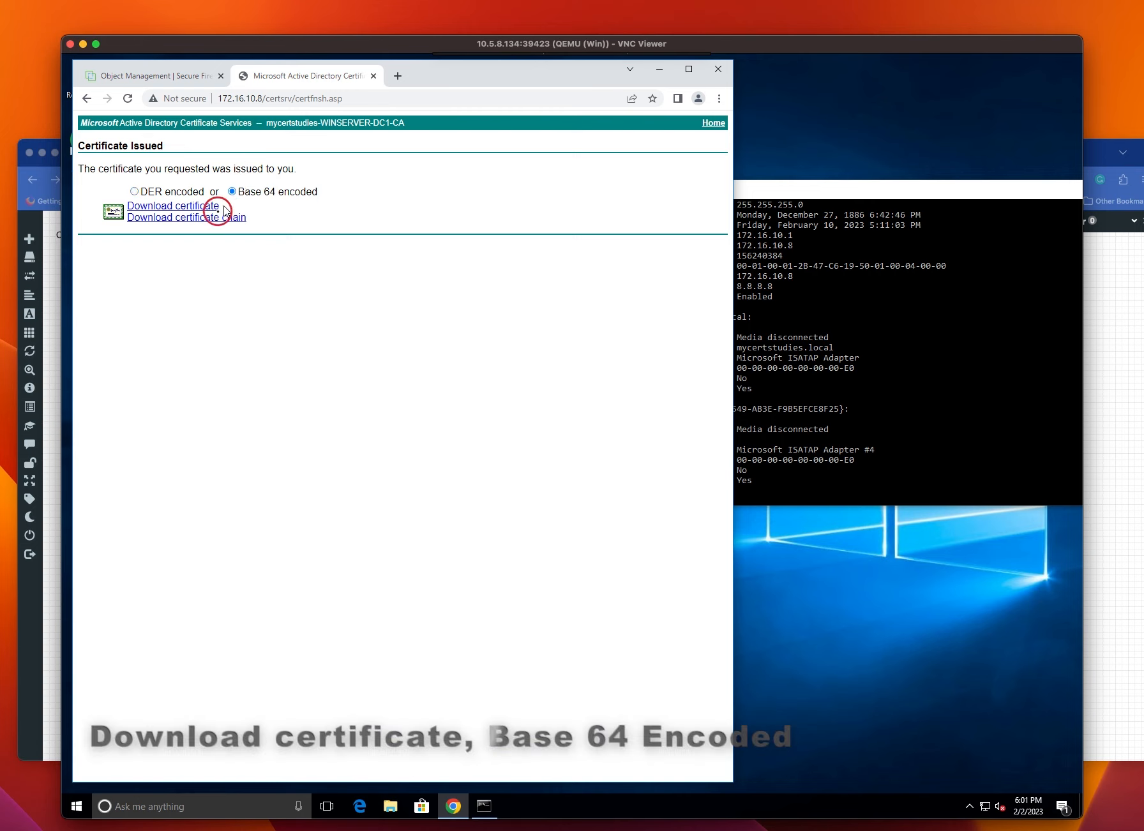
pyautogui.click(200, 205)
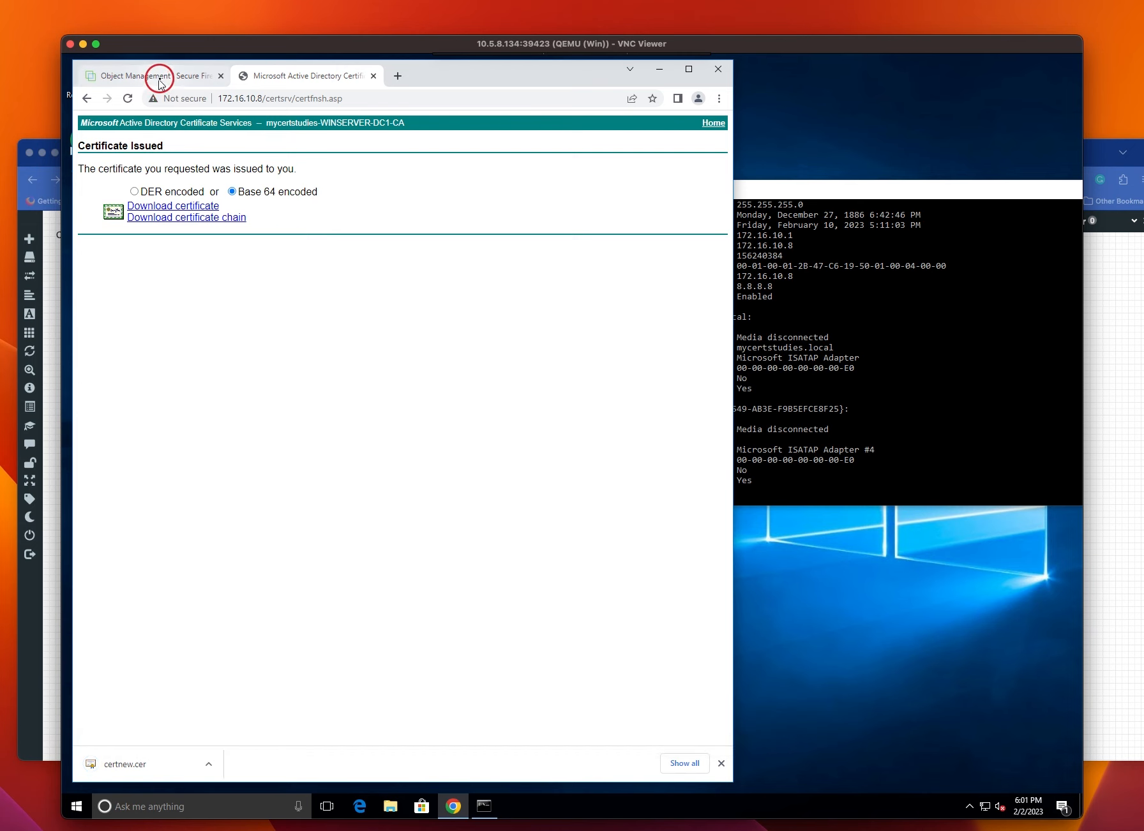
# Install the downloaded certificate on the fmc.mycertstudies.local internal CA in Firewall Management Center and save the CA.
pyautogui.click(157, 78)
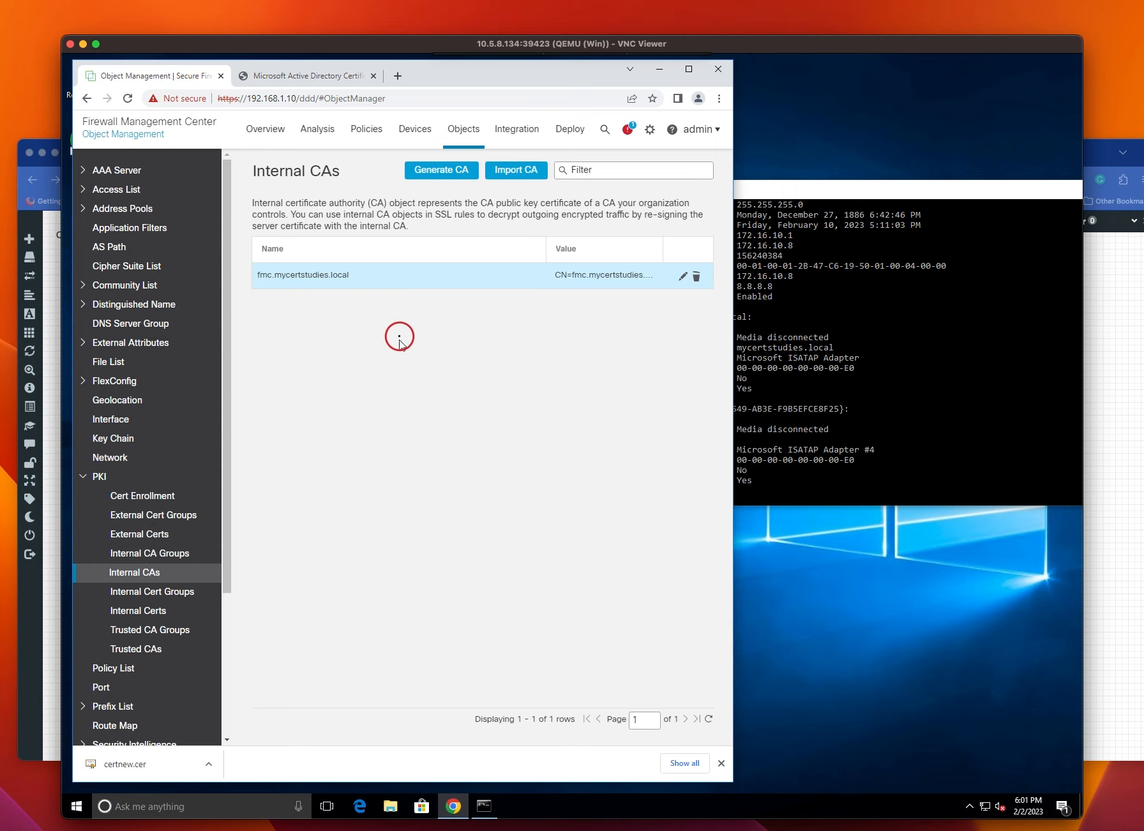
pyautogui.click(683, 278)
pyautogui.click(257, 598)
pyautogui.click(522, 347)
pyautogui.click(224, 147)
pyautogui.click(475, 420)
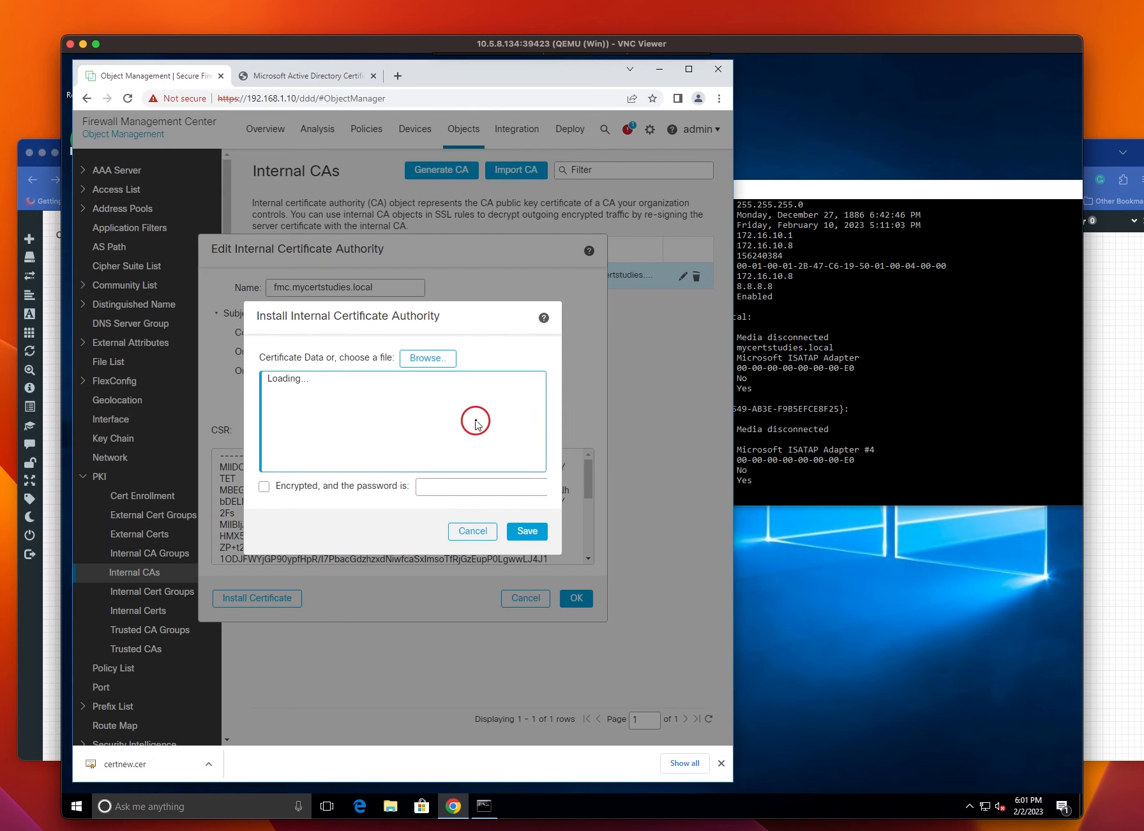
pyautogui.click(528, 533)
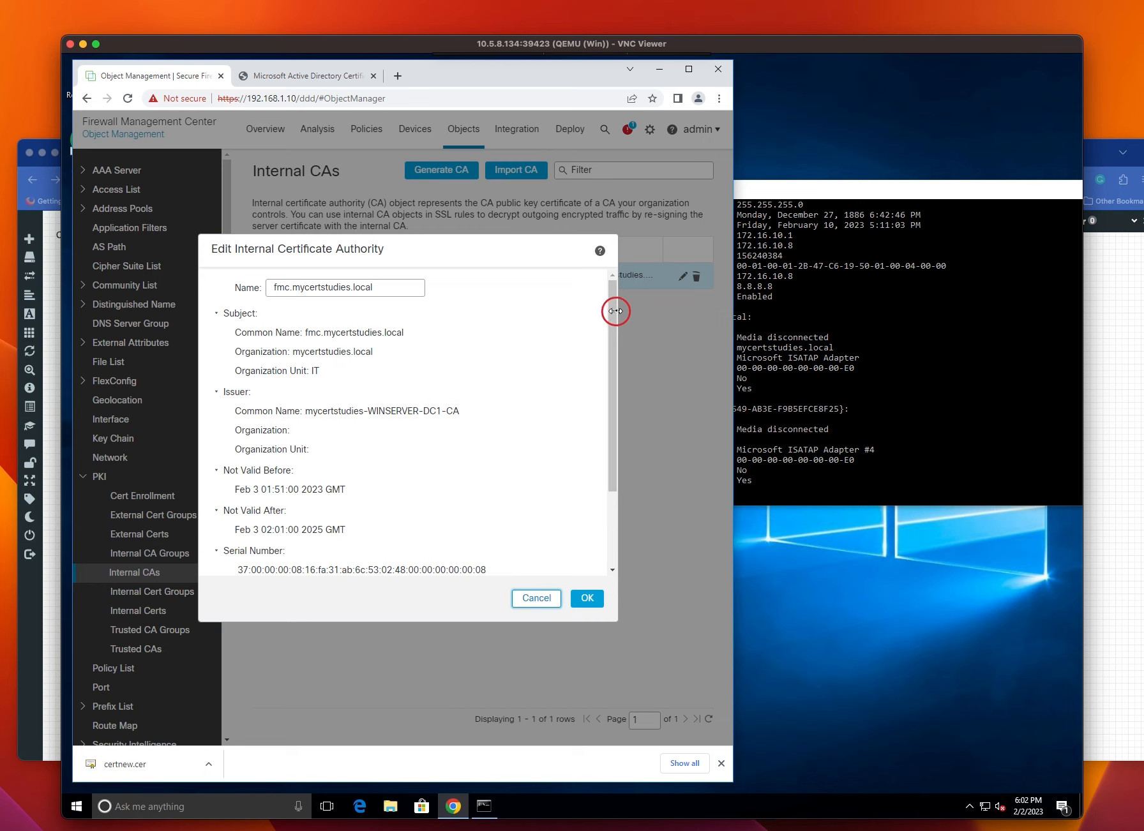
pyautogui.moveTo(613, 305)
pyautogui.mouseDown()
pyautogui.moveTo(618, 405)
pyautogui.moveTo(615, 279)
pyautogui.mouseUp()
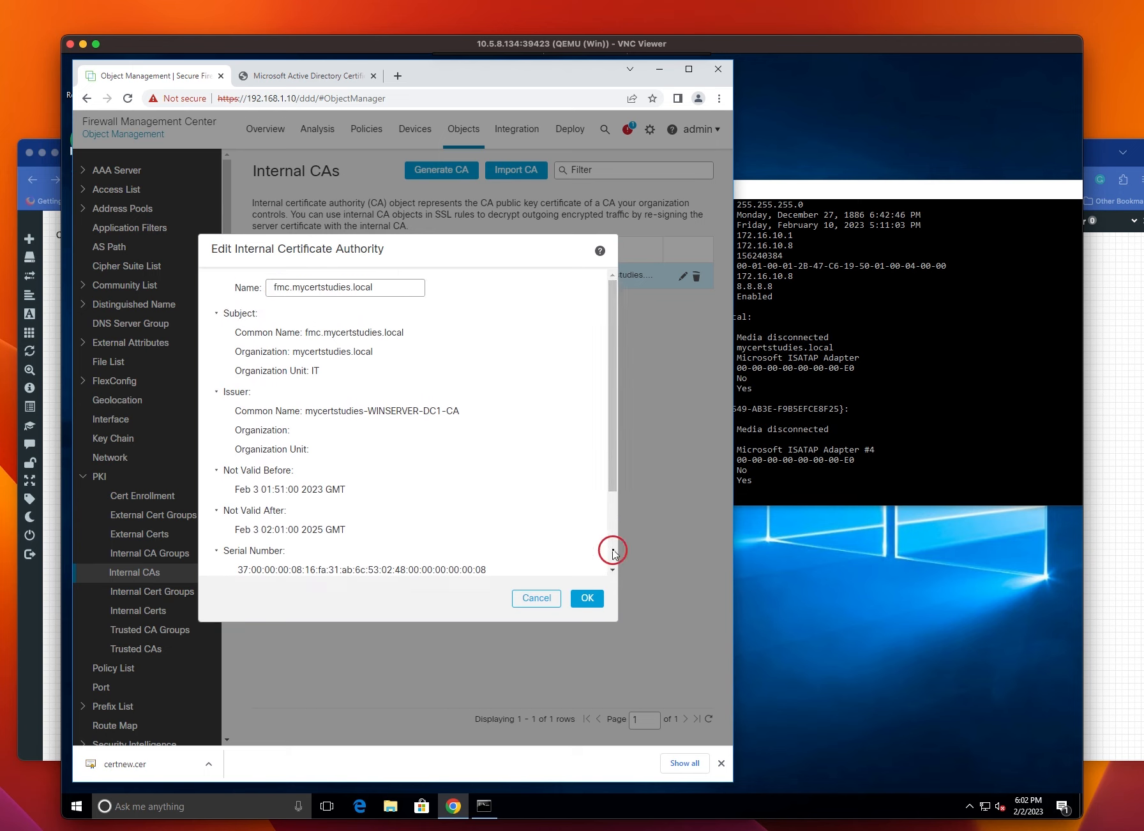
pyautogui.click(587, 598)
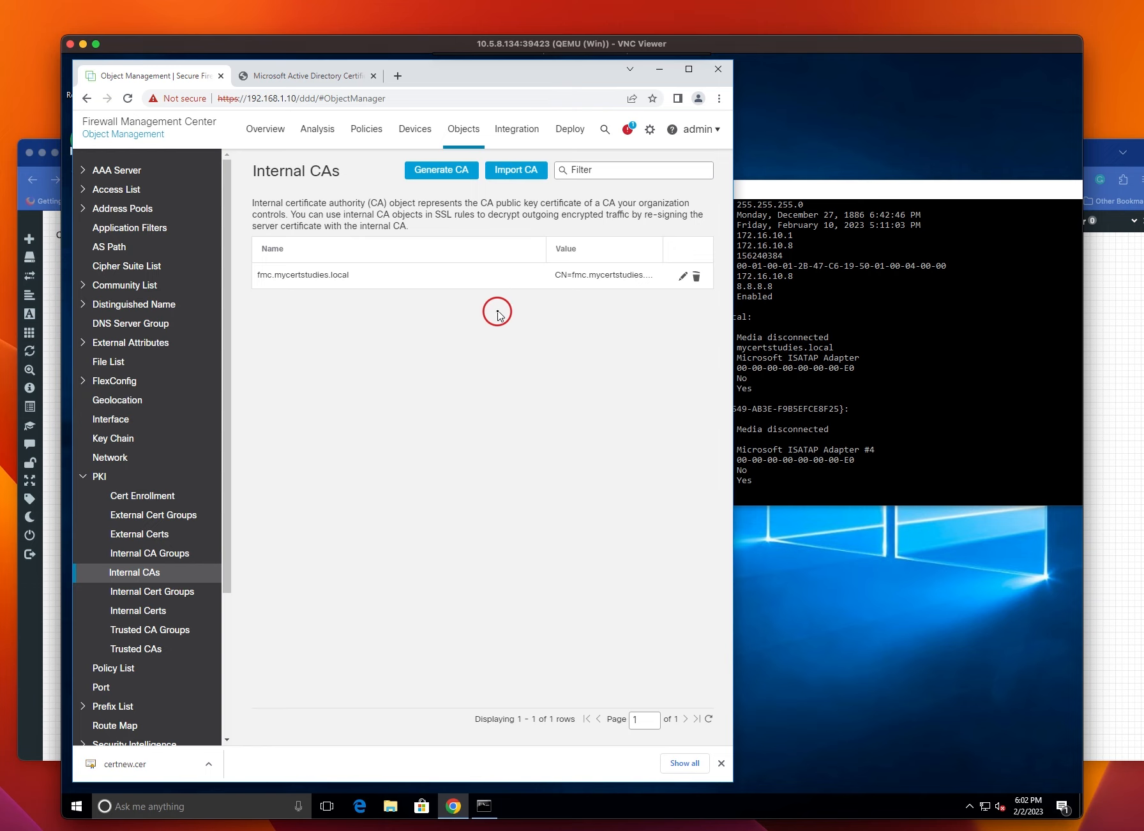
# Open the SSL policy Our-SSL-Decryption-Policy for editing.
pyautogui.click(362, 131)
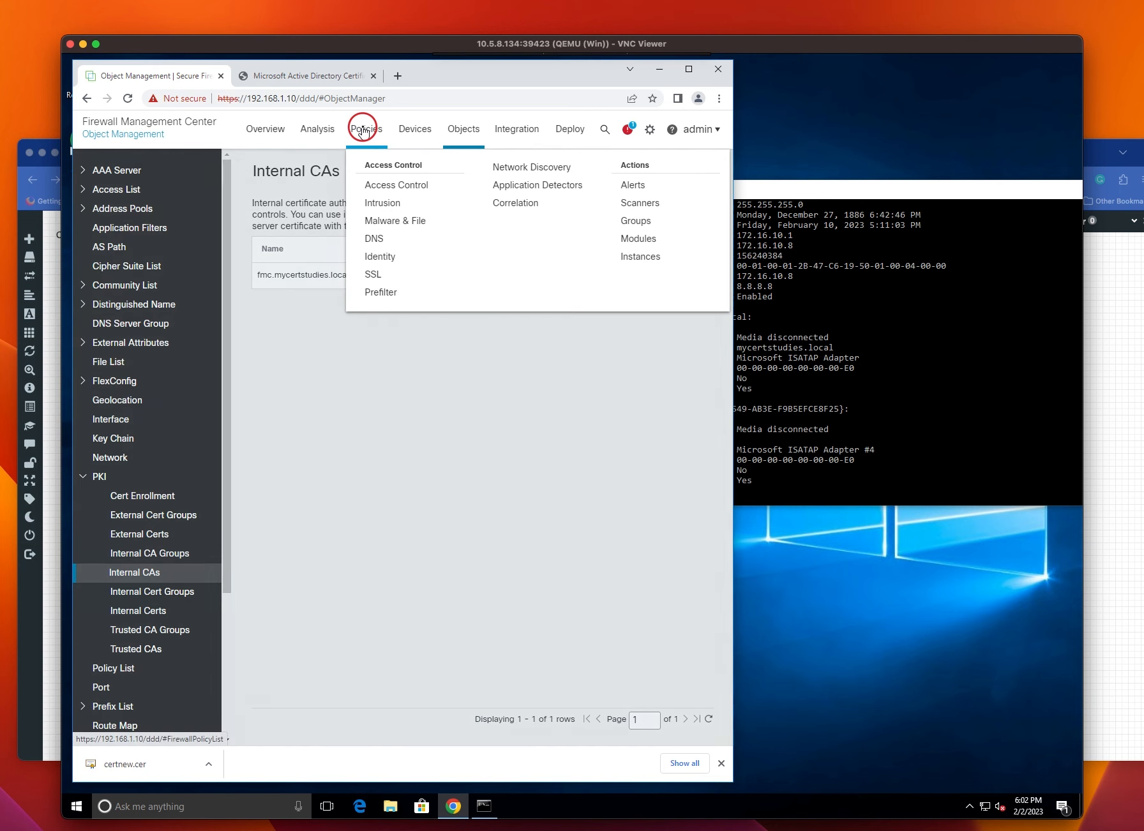
pyautogui.click(394, 274)
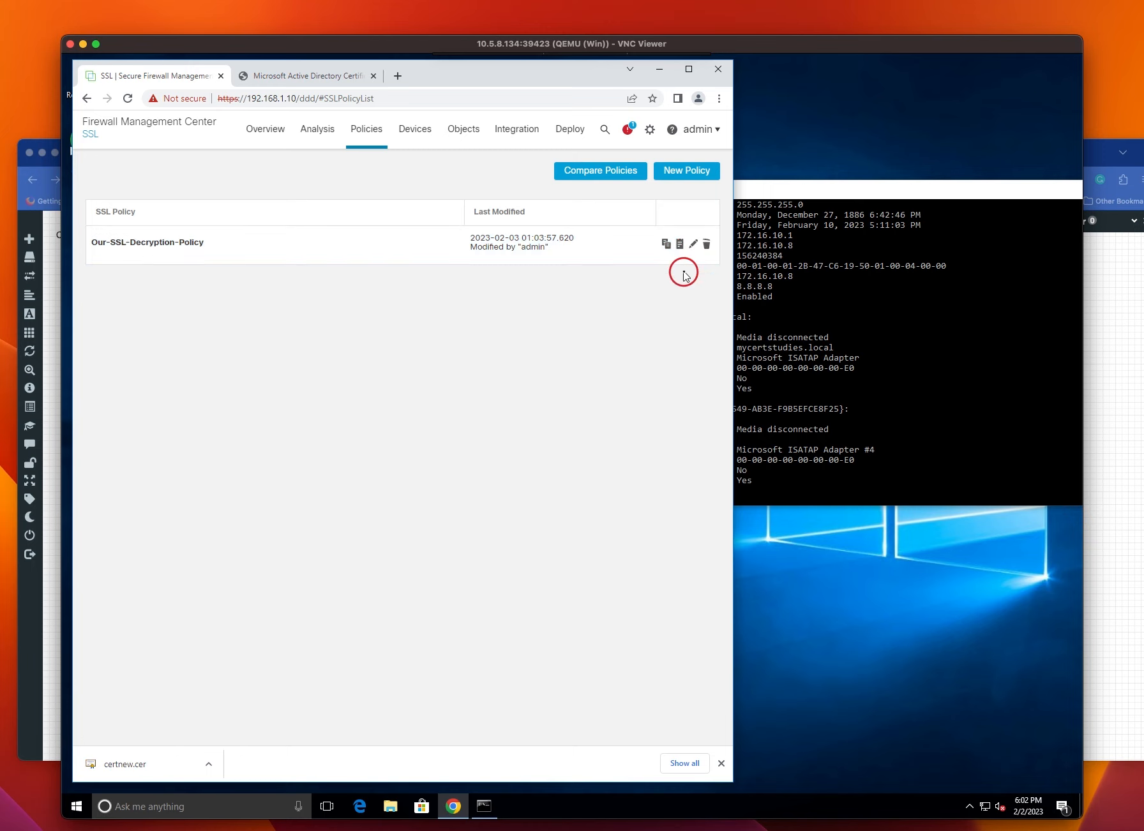
pyautogui.click(663, 244)
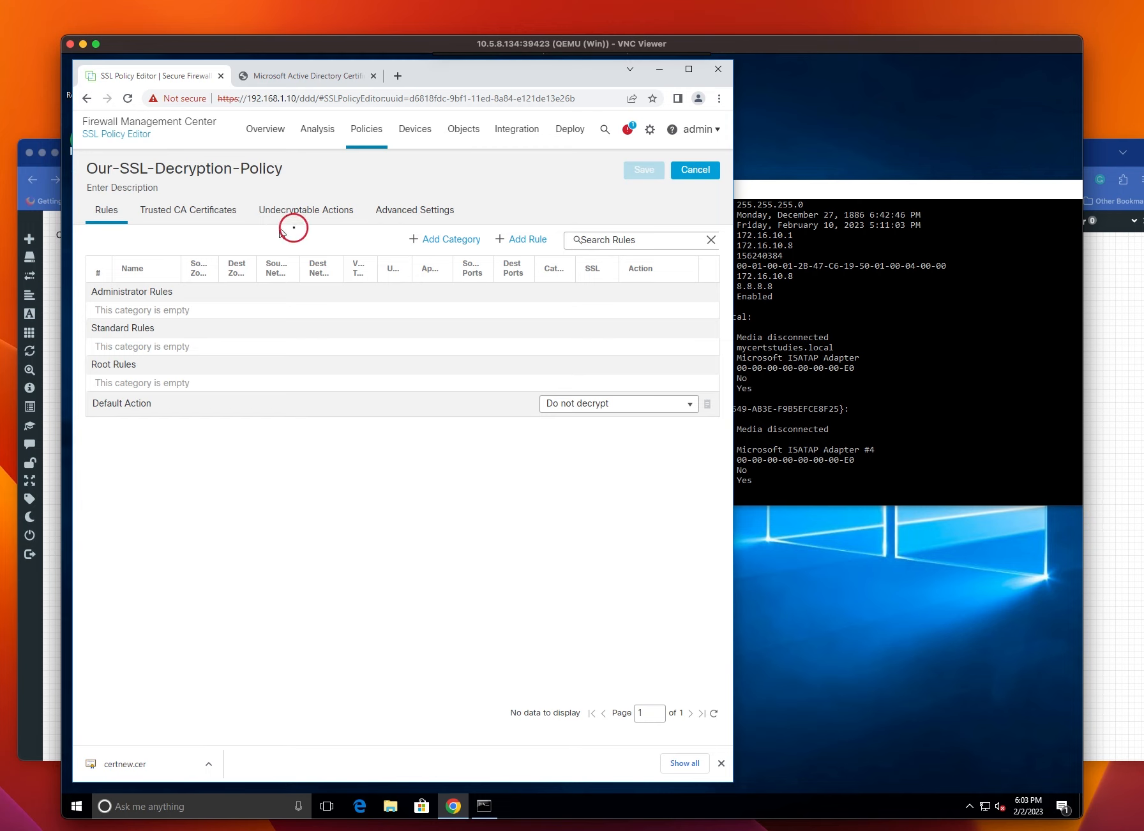
# Start a new rule in Our-SSL-Decryption-Policy and name it decrypt_shopping.
pyautogui.click(528, 237)
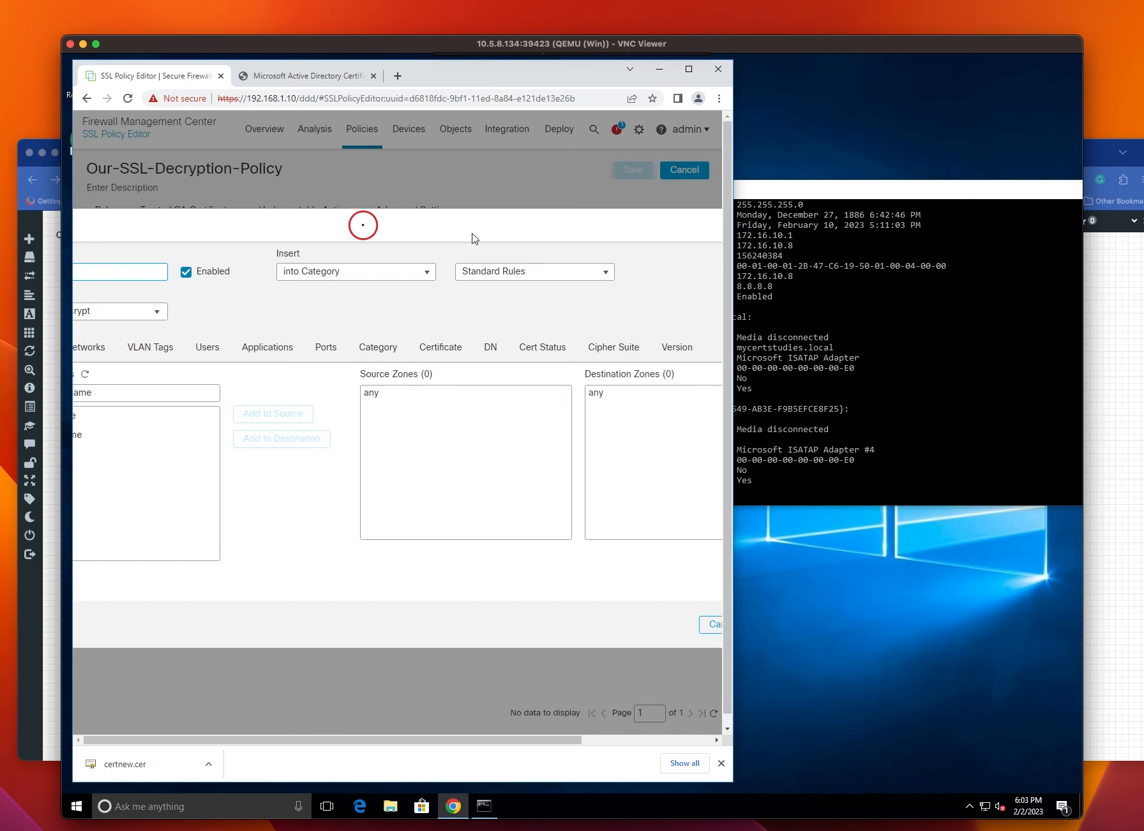
pyautogui.moveTo(169, 220); pyautogui.dragTo(49, 71)
pyautogui.doubleClick(258, 191)
pyautogui.moveTo(315, 222); pyautogui.dragTo(574, 256)
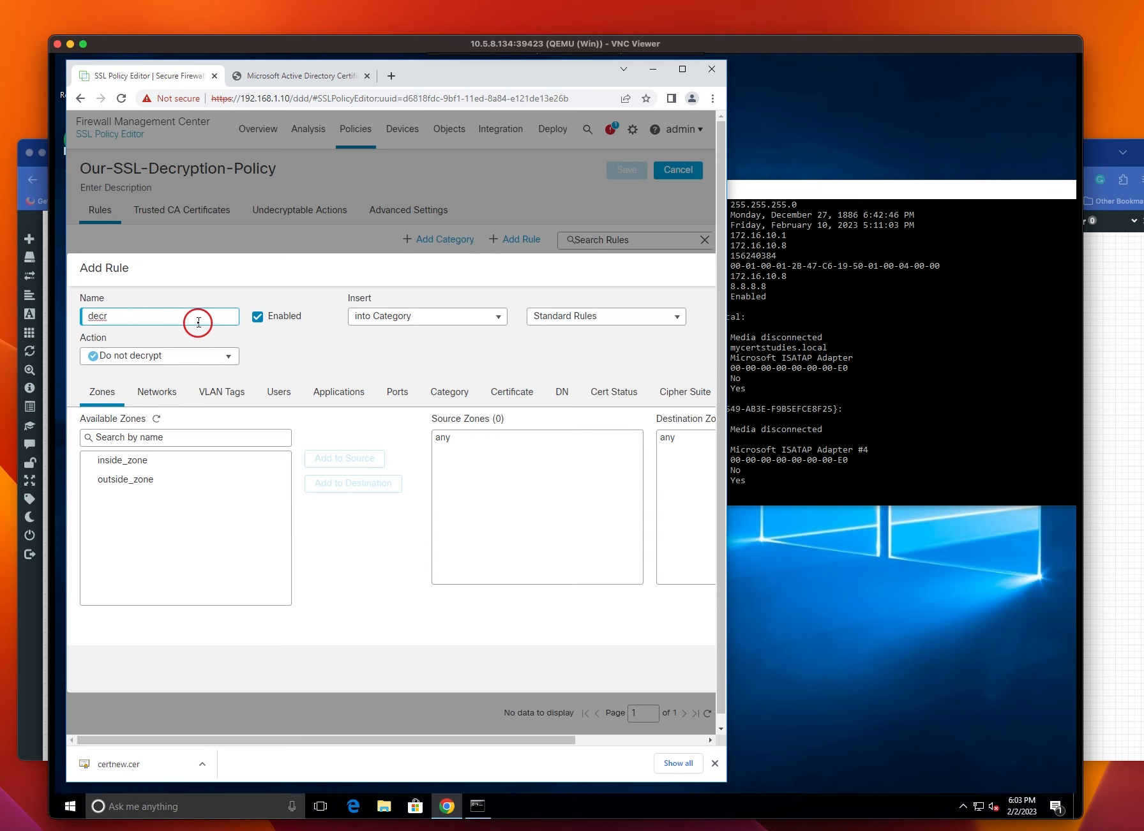
pyautogui.write('ypt_shopping')
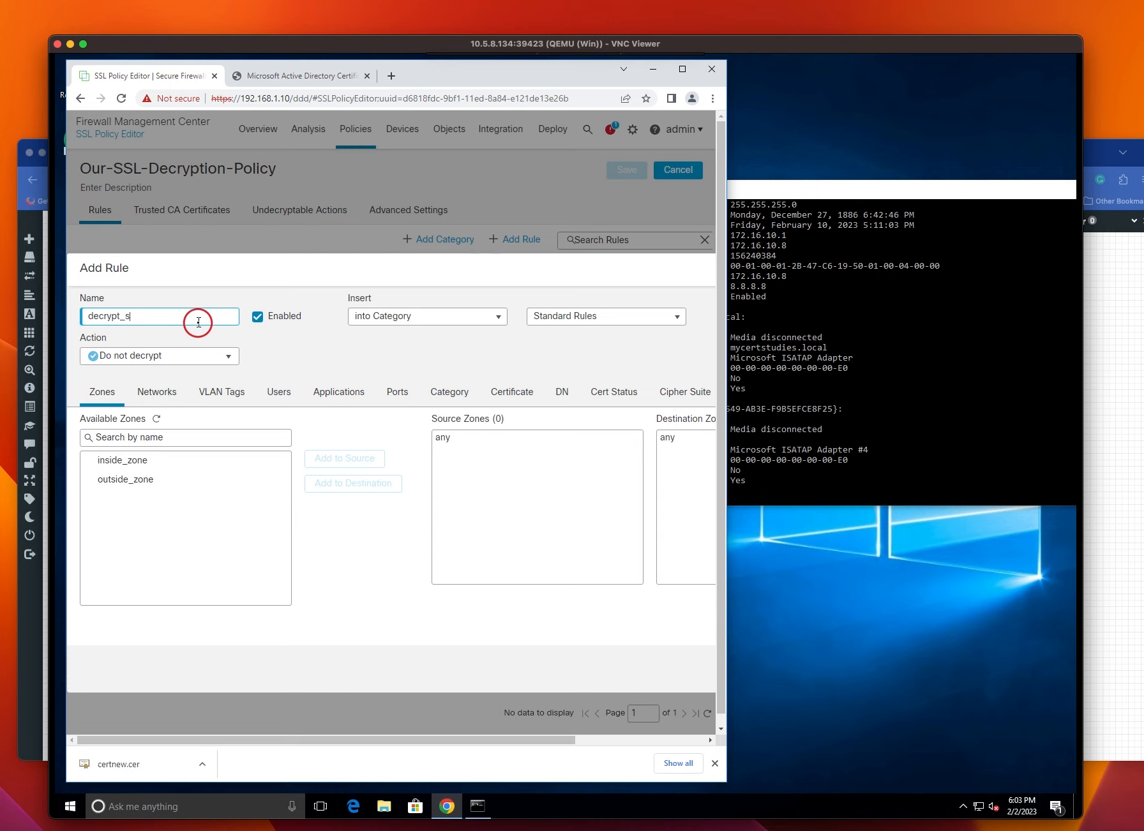